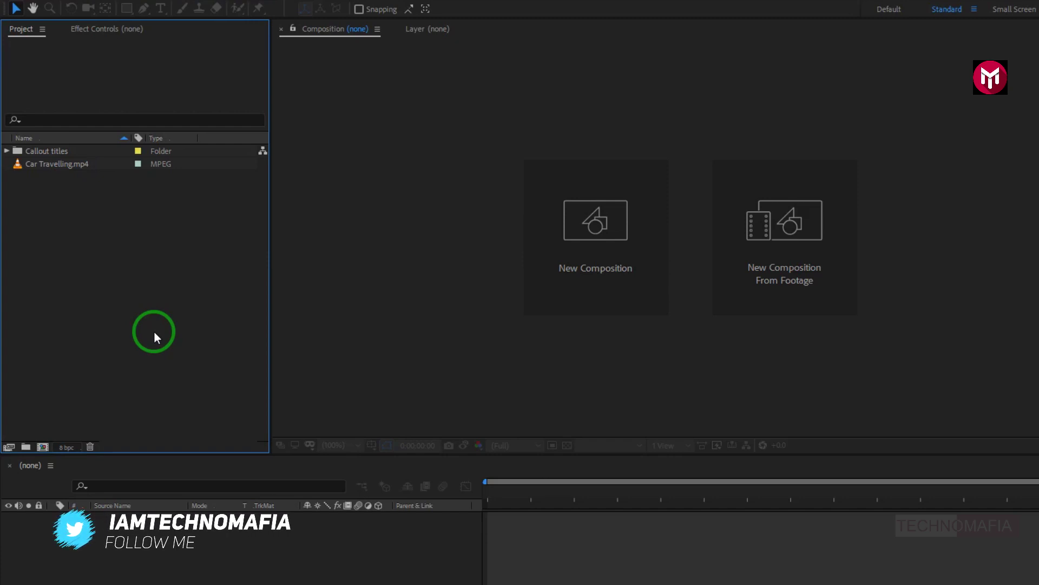
Create a composition named 'Tracking', changing its duration from 5 to 8 seconds (0:00:08:00).
left_click(60, 164)
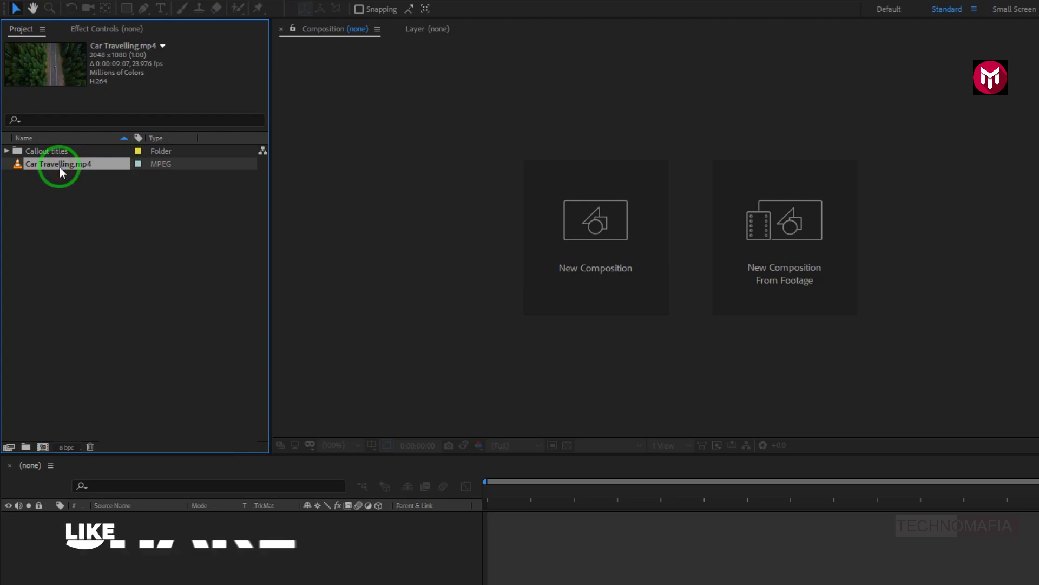
left_click(43, 448)
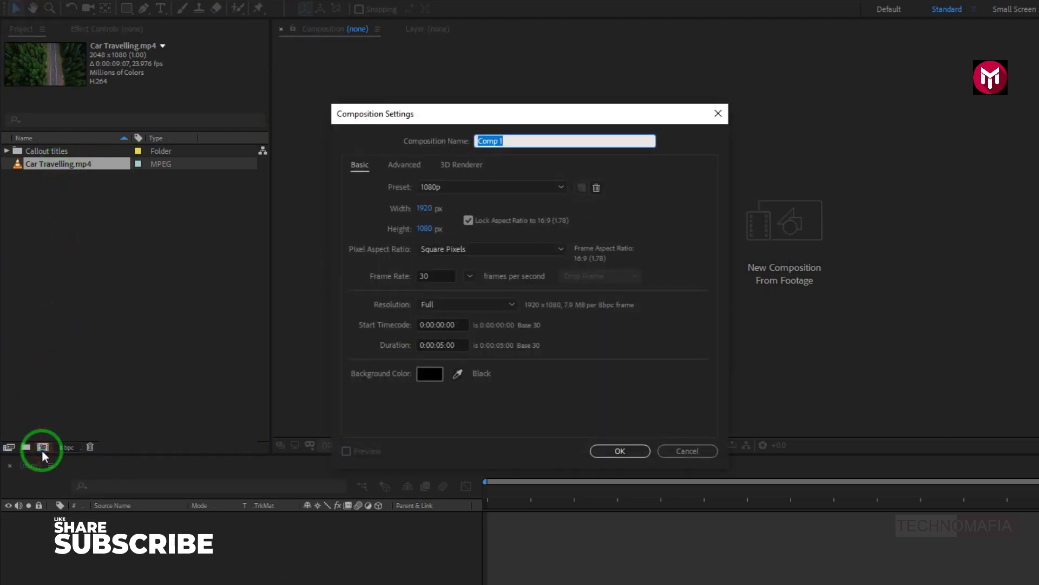
type("Tracking")
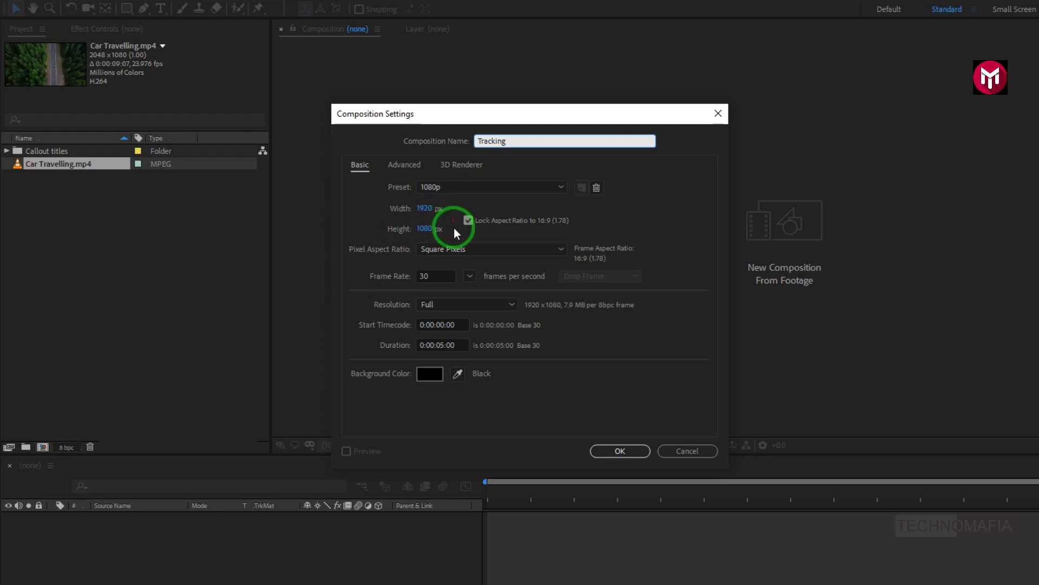
left_click(445, 340)
key("BackSpace")
key("BackSpace")
type("08")
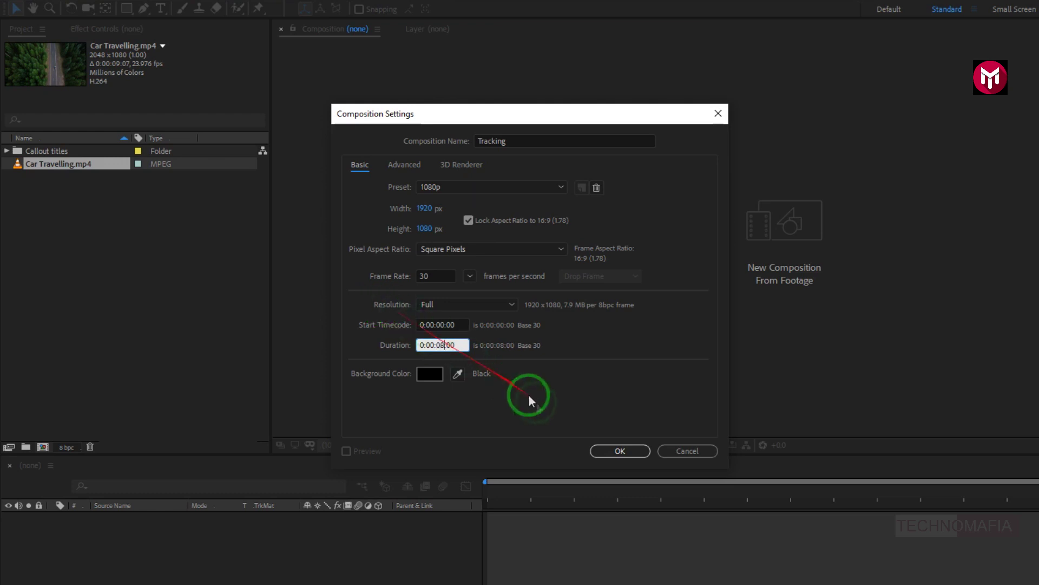
left_click(603, 451)
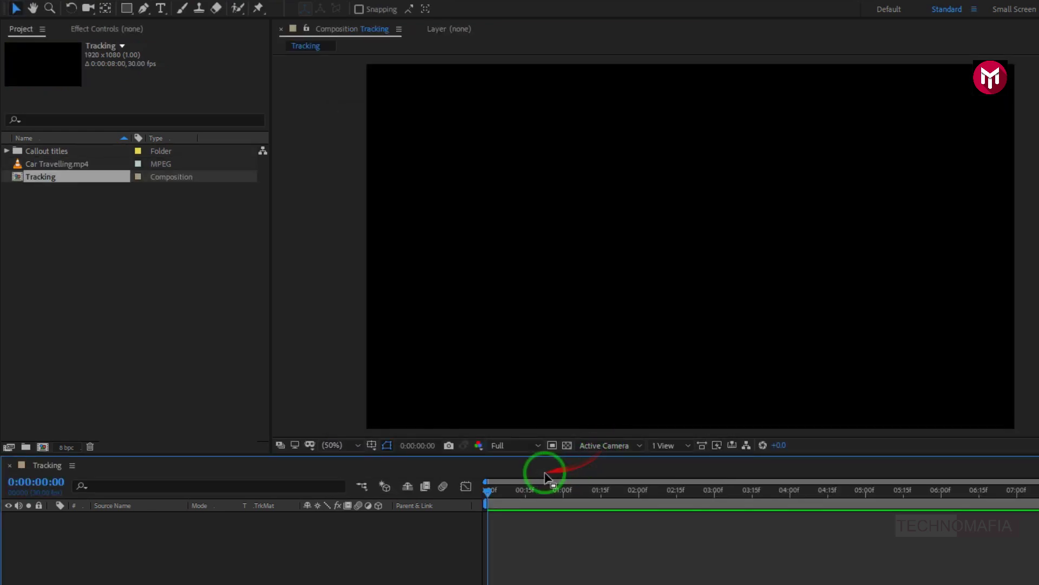
Add Car Travelling.mp4 to the Tracking timeline as layer 1 and play a short preview.
left_click(32, 166)
left_click_drag(32, 166, 98, 534)
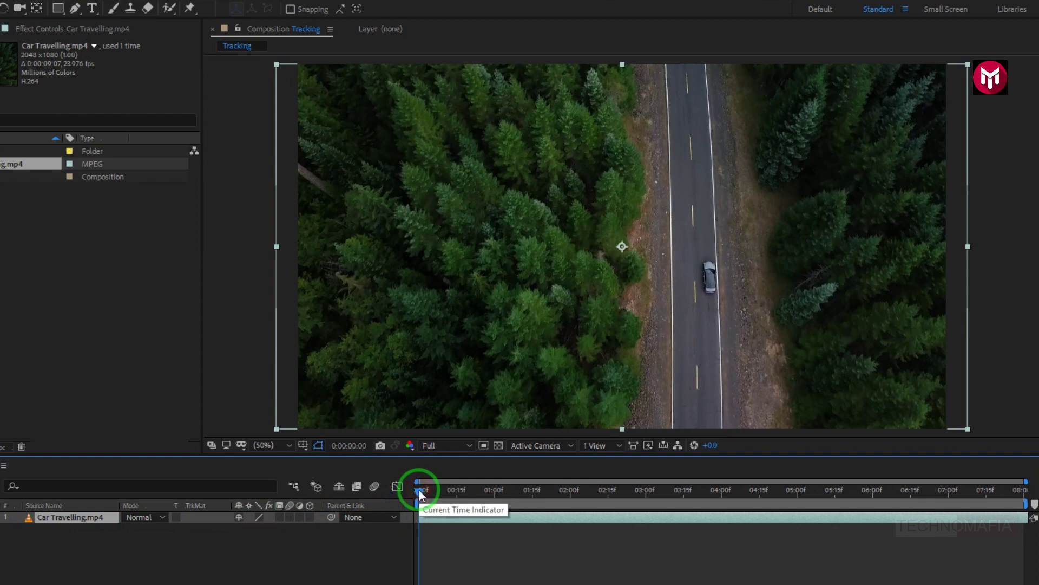
key("space")
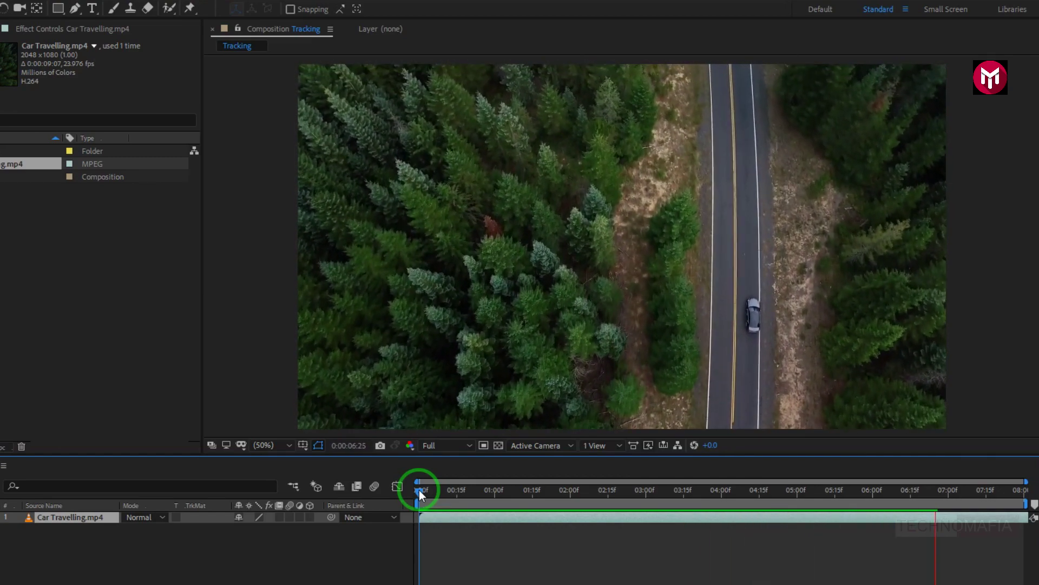
key("space")
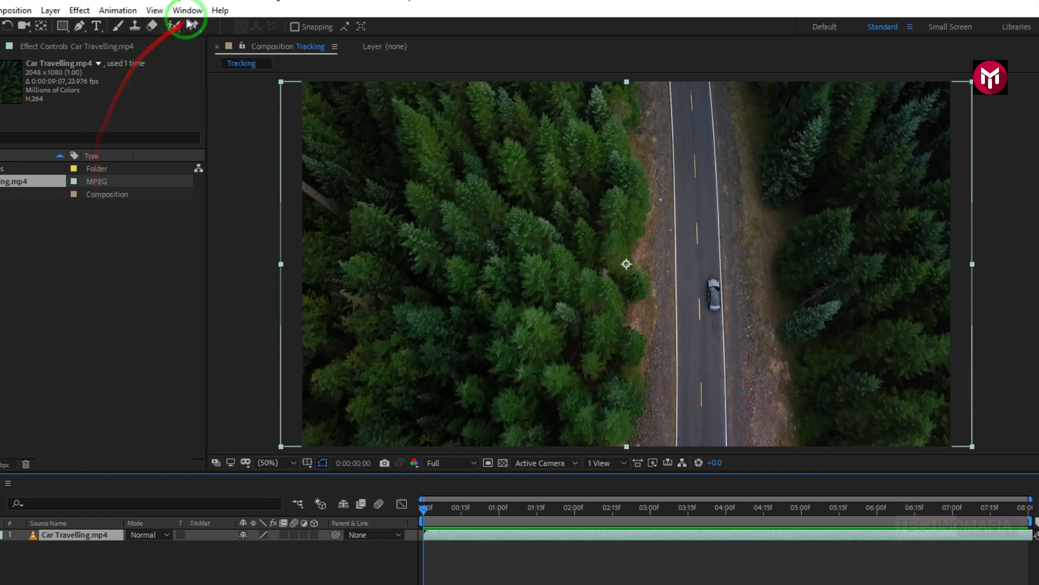
Show the Tracker panel from the Window menu and set Car Travelling.mp4 as the motion source.
left_click(187, 10)
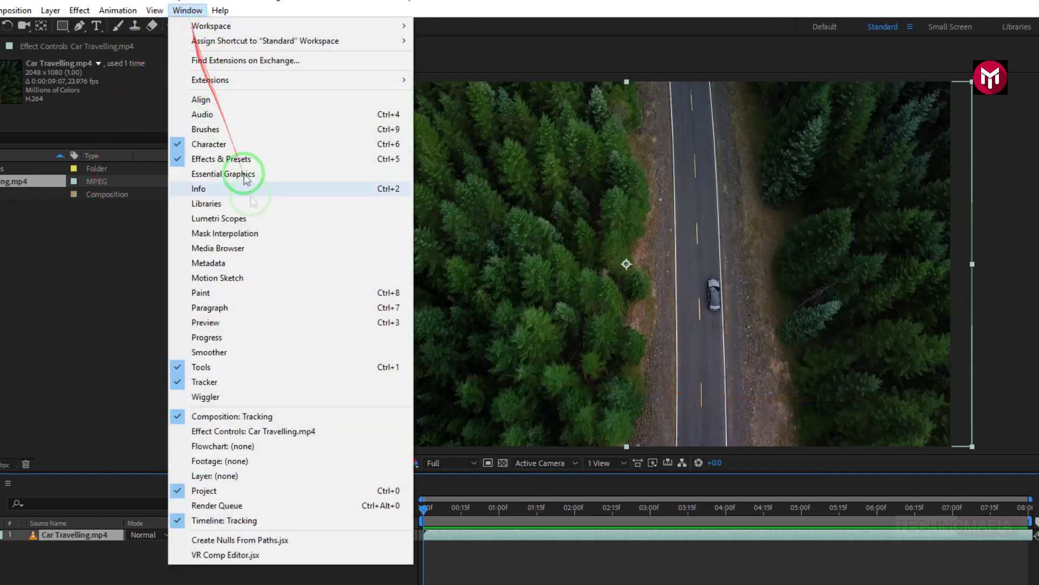
left_click(291, 383)
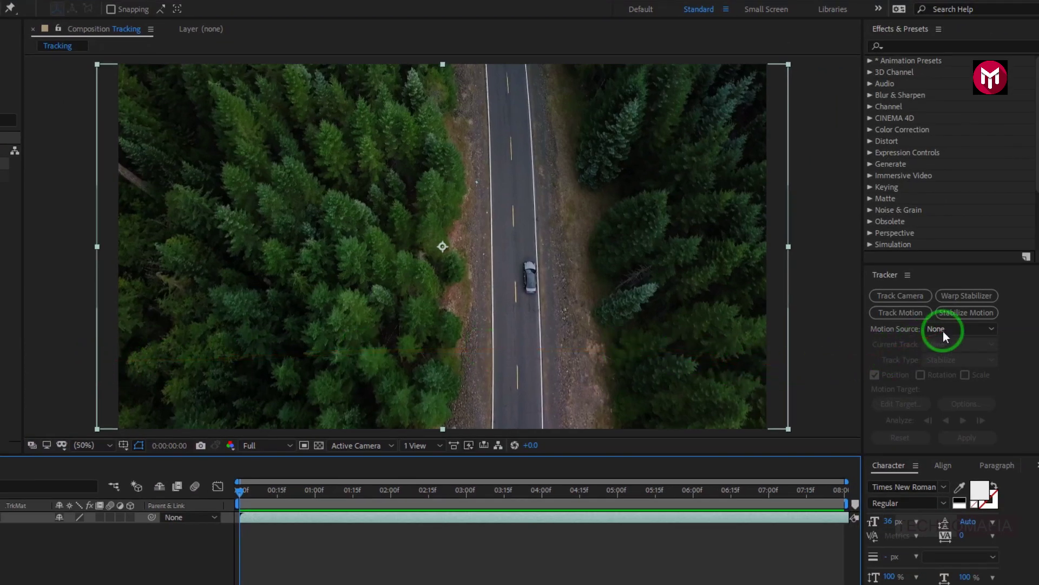
left_click(943, 330)
left_click(946, 359)
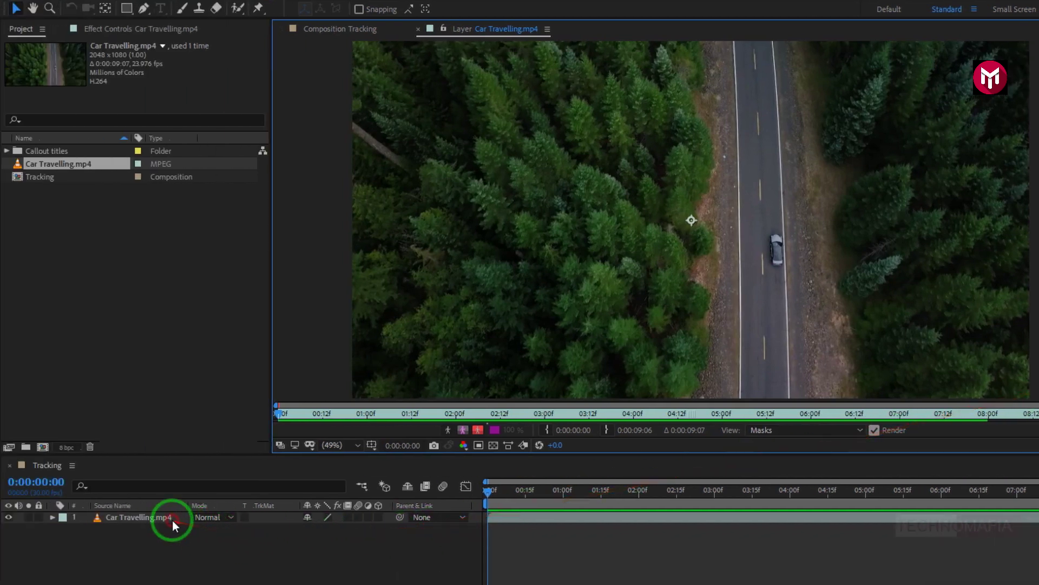
left_click(172, 521)
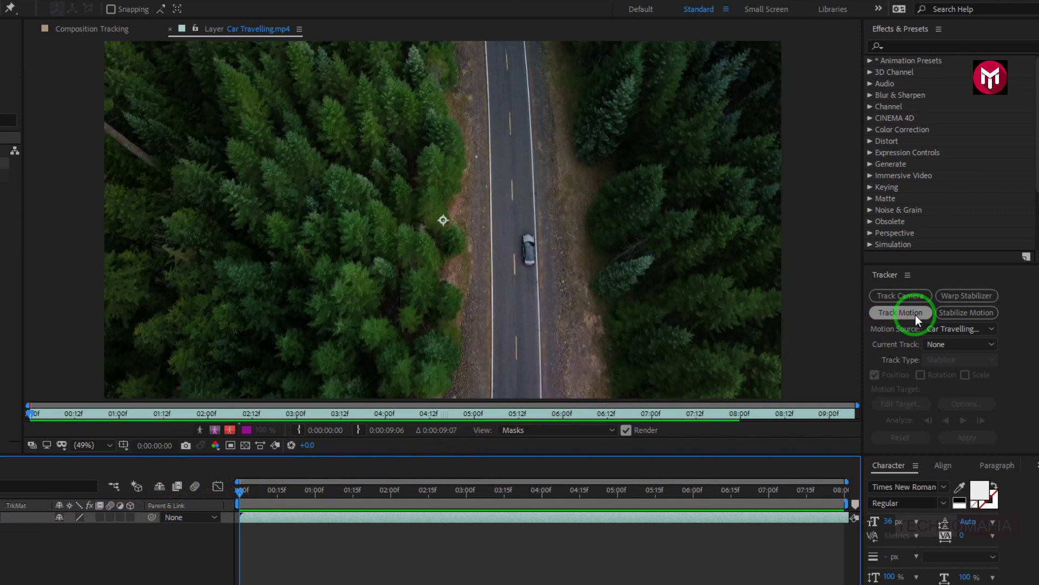
Create Track Point 1 and place it on the car at 200% zoom, then return the view to Fit.
left_click(915, 315)
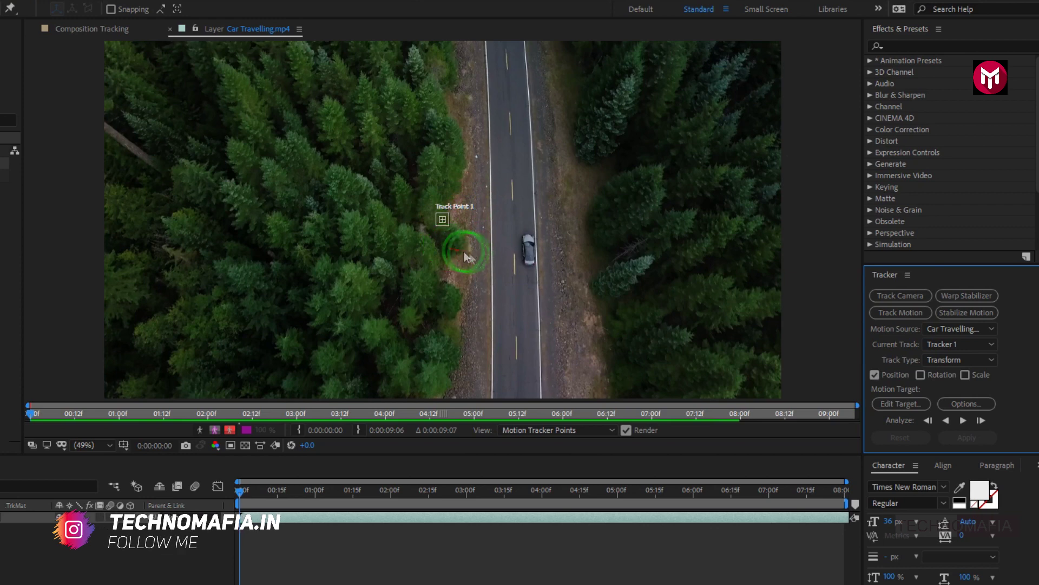
key("period")
key("period")
key("period")
key("period")
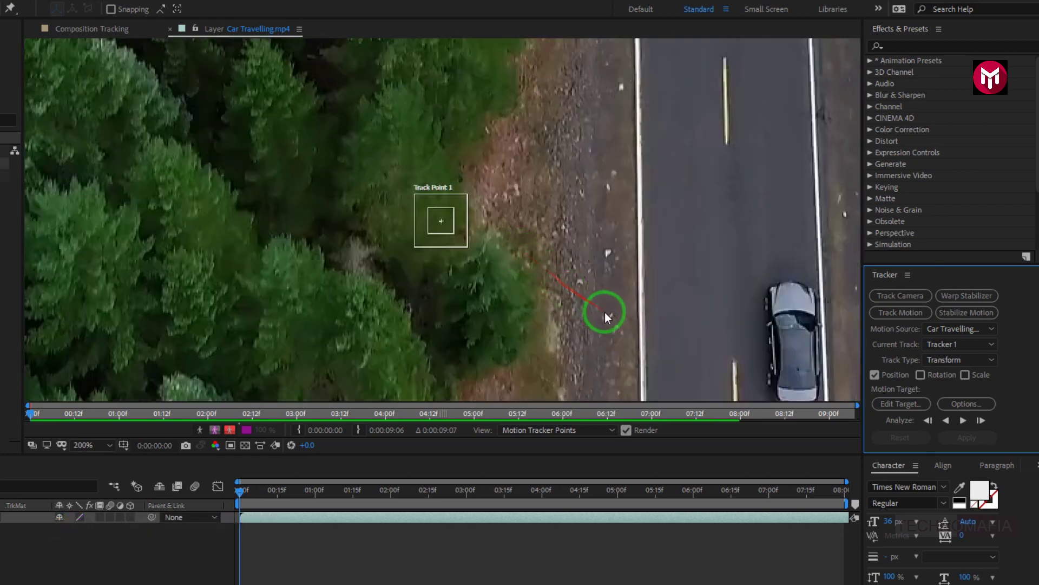
left_click_drag(639, 299, 505, 171)
left_click_drag(302, 94, 636, 237)
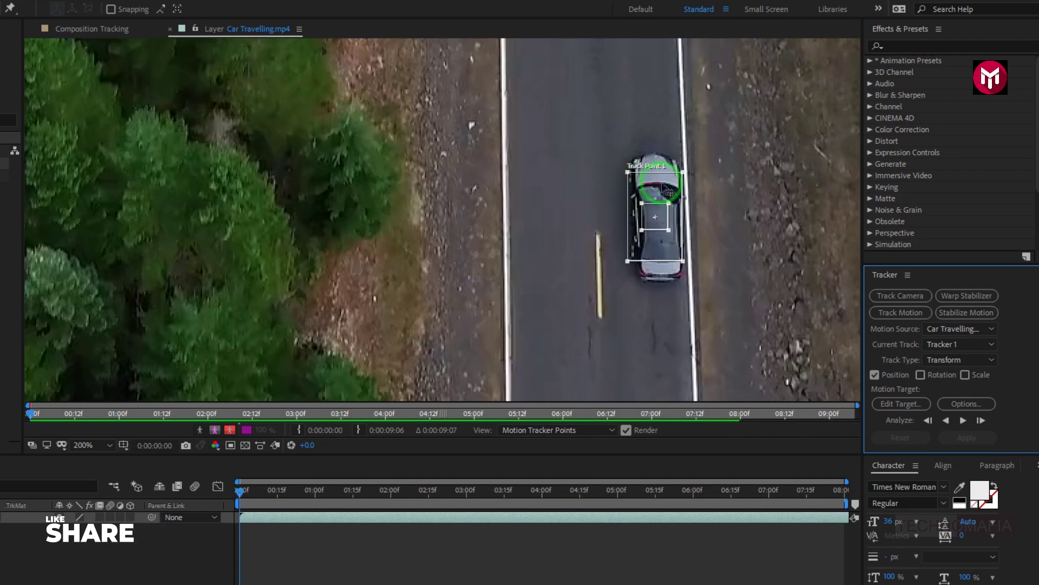
scroll(656, 248, "down", 4)
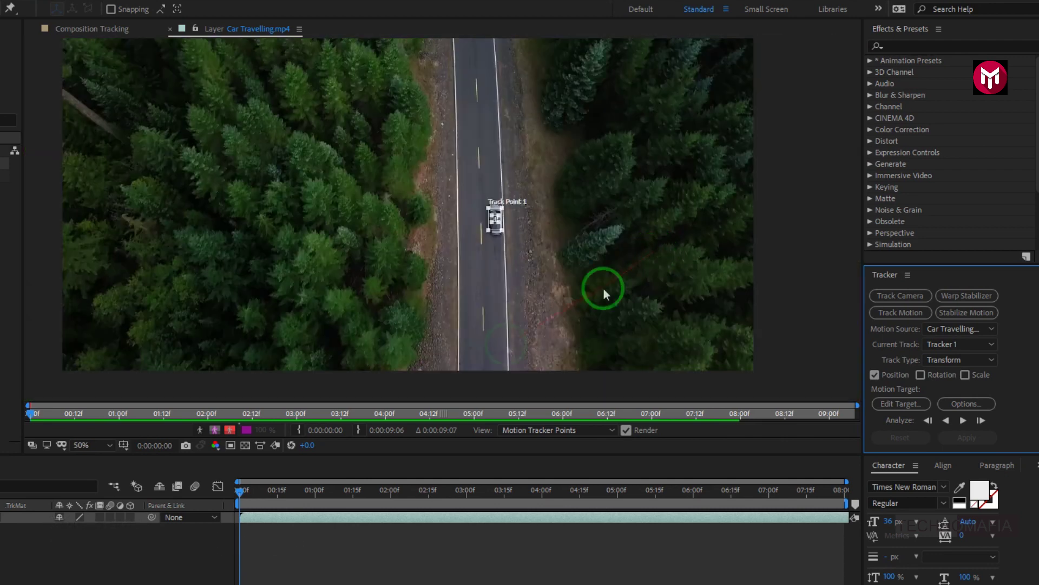
left_click(95, 444)
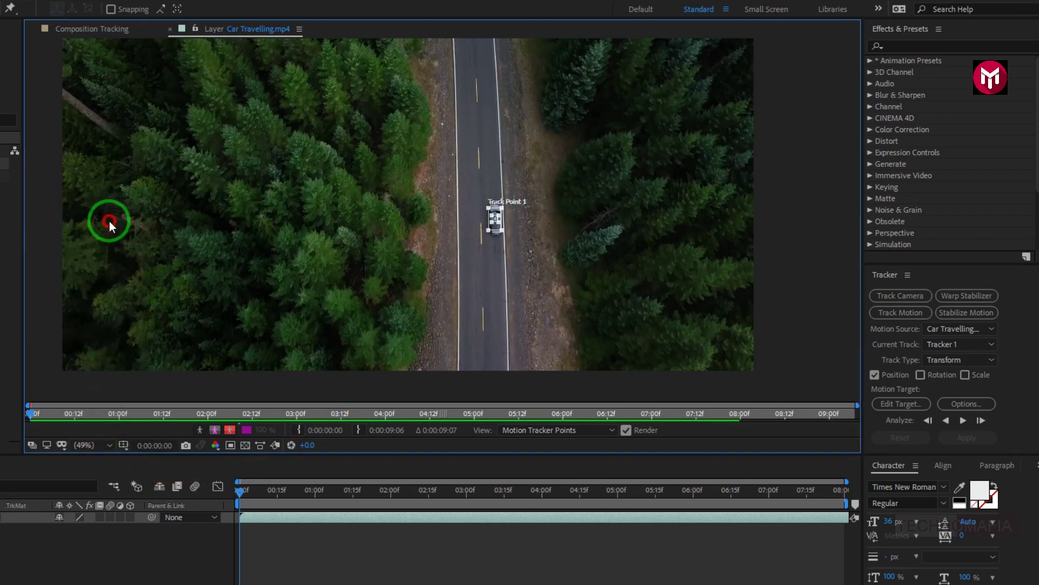
left_click(109, 220)
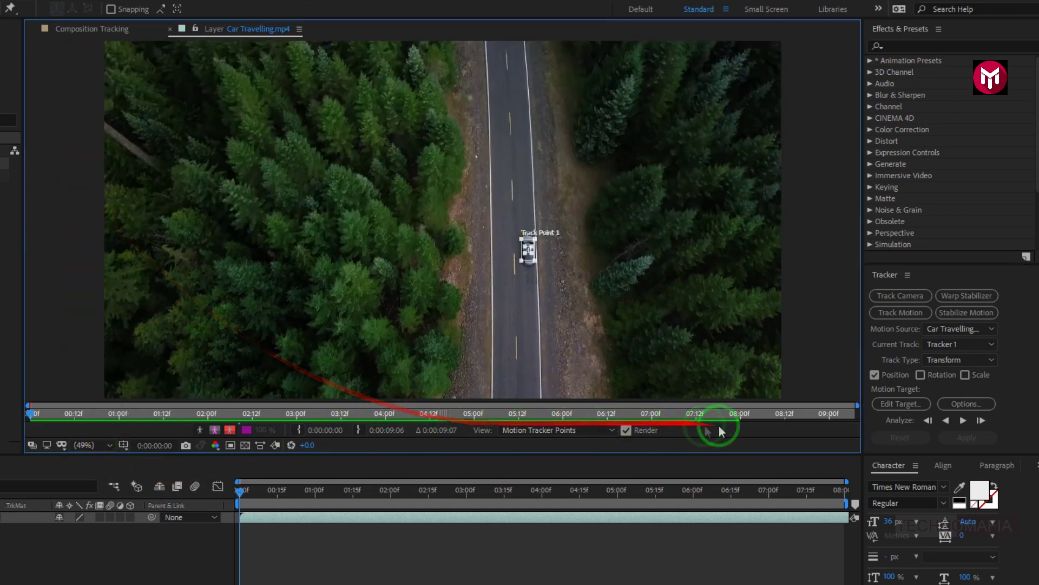
Analyze Track Point 1 forward through the clip and scrub from frame 0 to verify it follows the car.
left_click(962, 421)
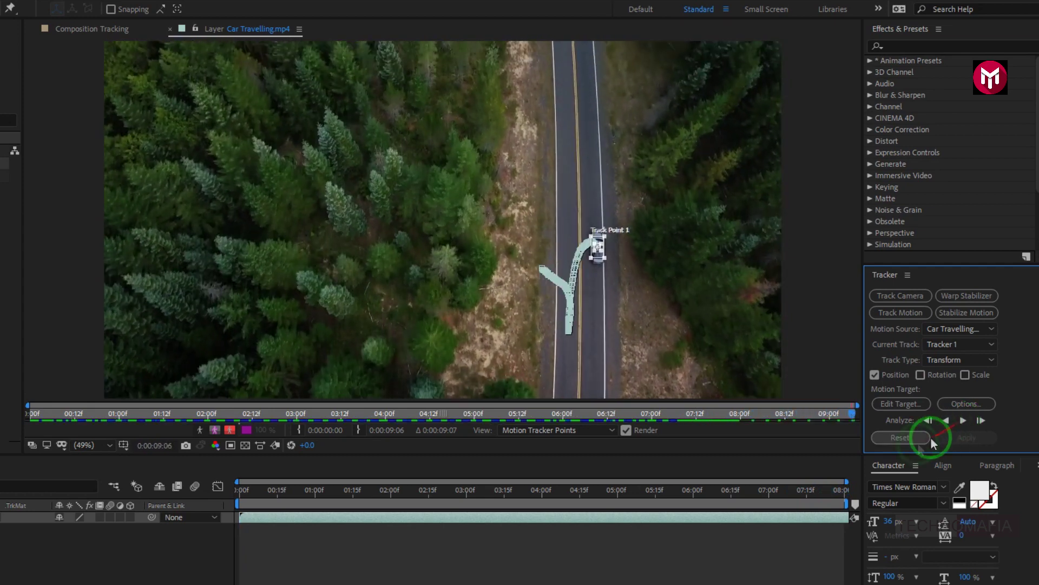
left_click(238, 496)
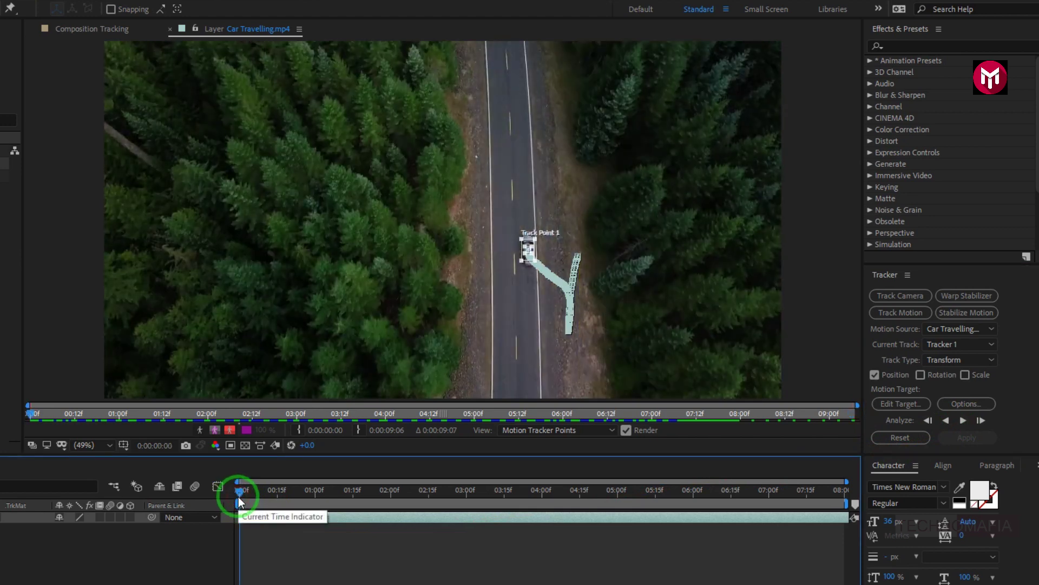
left_click_drag(238, 493, 514, 503)
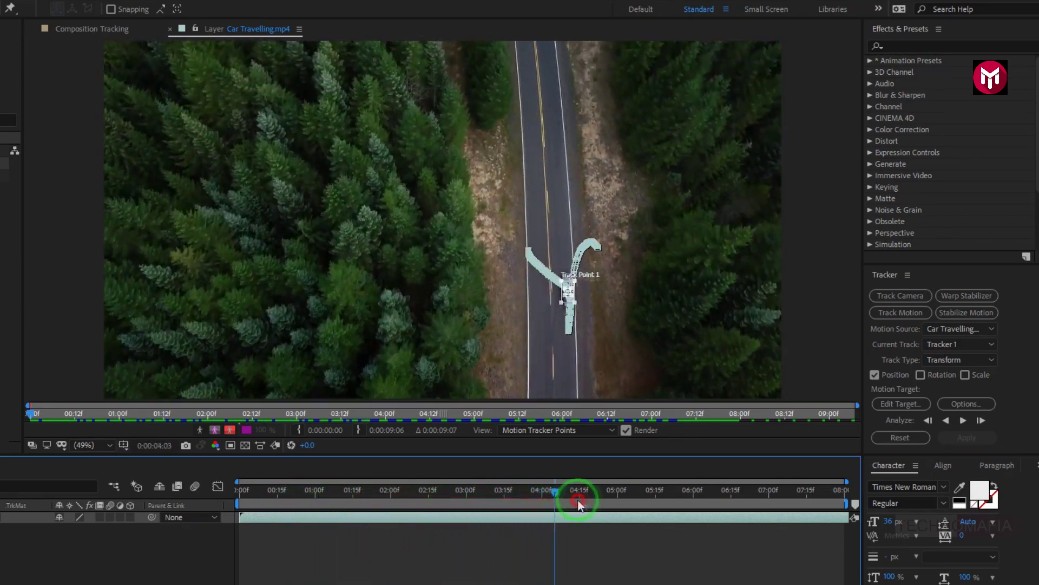
left_click_drag(583, 499, 239, 530)
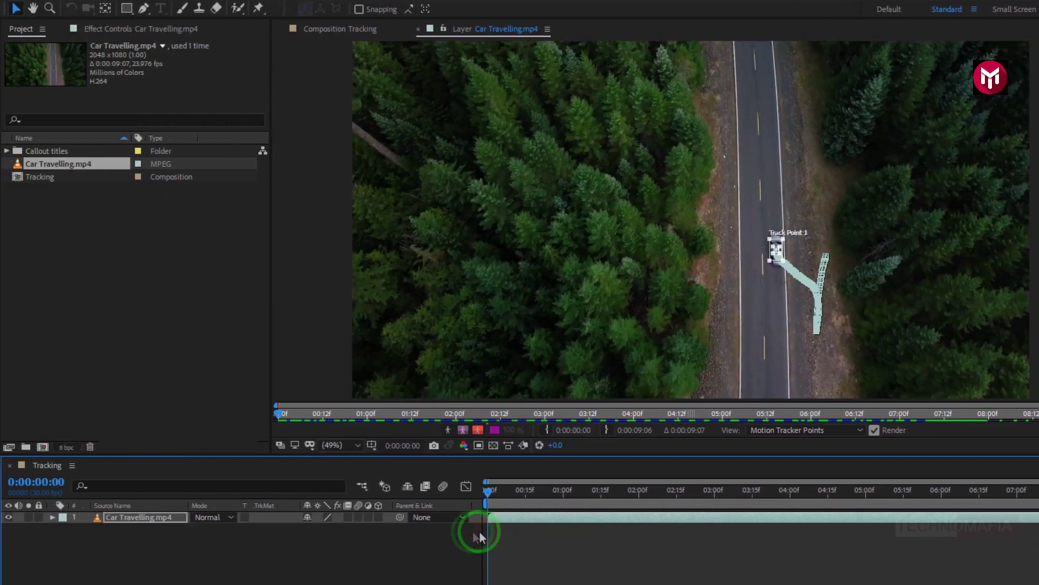
Add a Null Object (Null 1) above the footage and reselect the Car Travelling.mp4 layer.
left_click(103, 568)
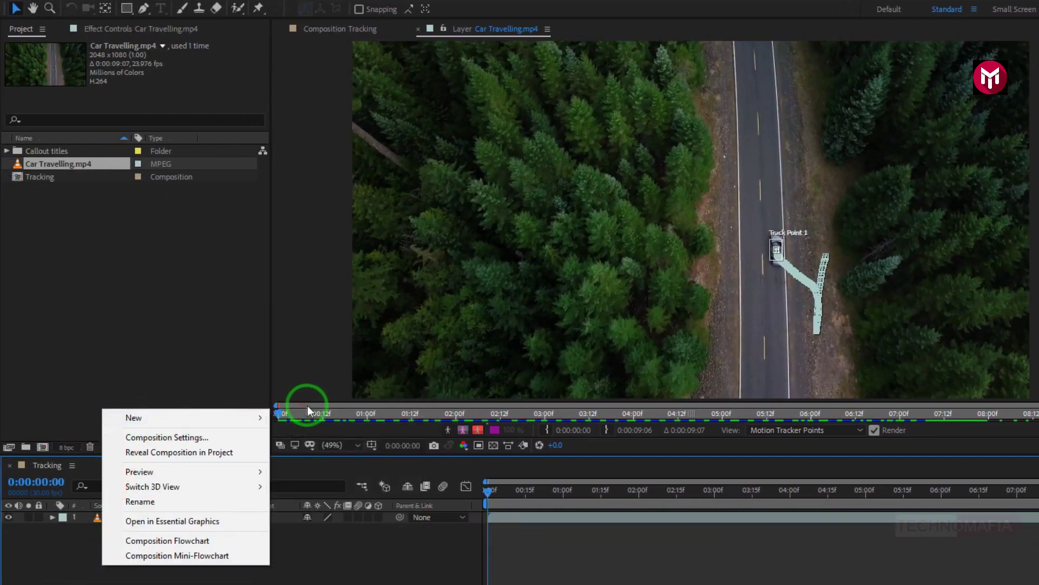
mouse_move(263, 417)
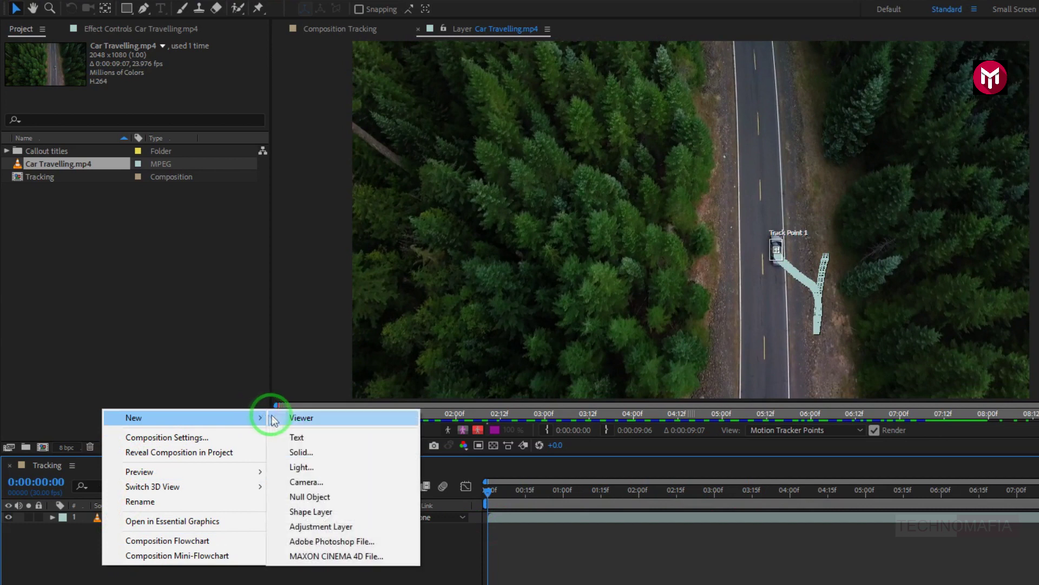
left_click(313, 496)
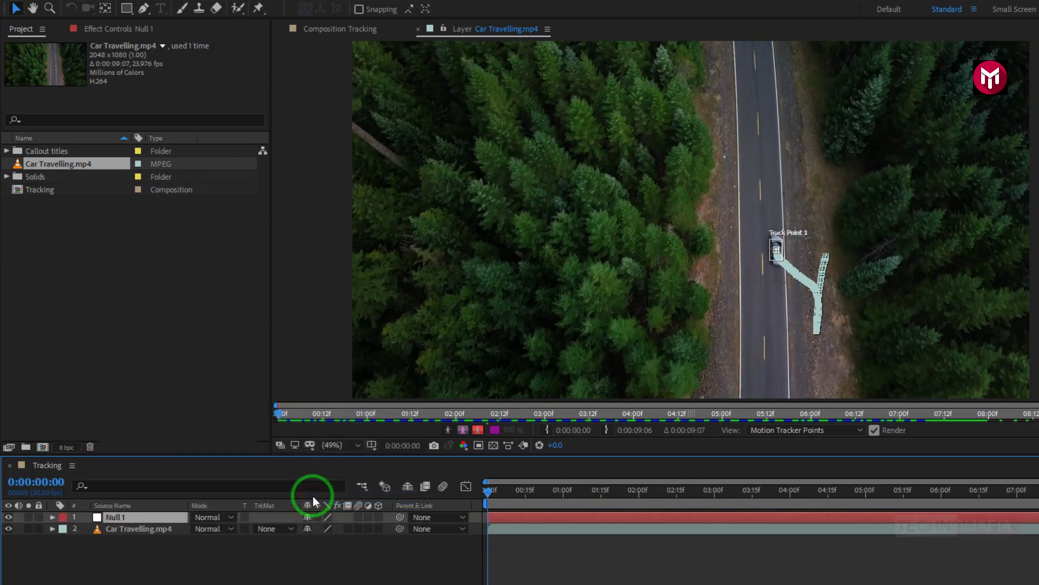
left_click(154, 533)
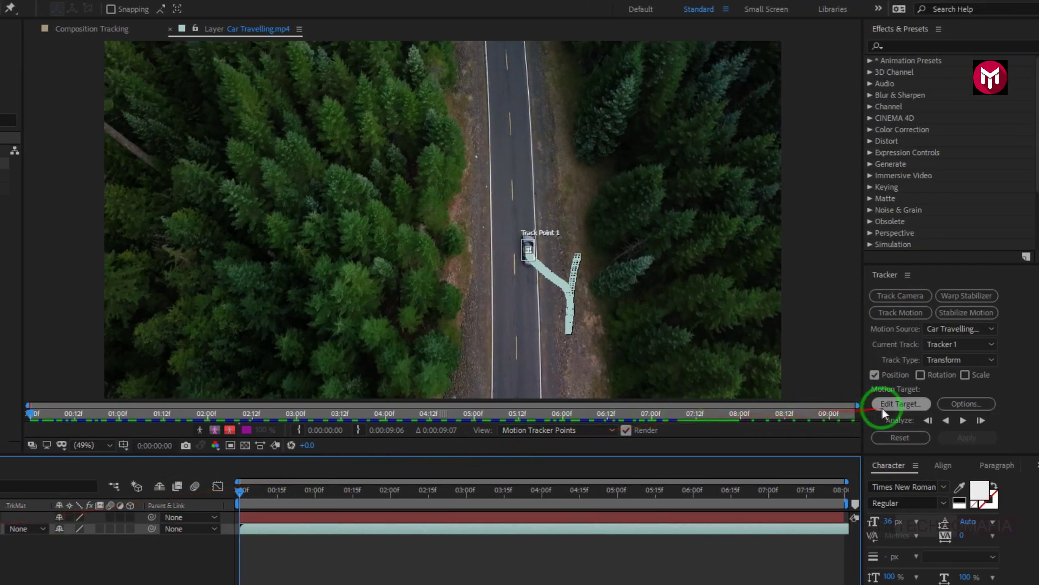
Set Null 1 as the tracker's target and apply the tracked motion in X and Y.
left_click(883, 408)
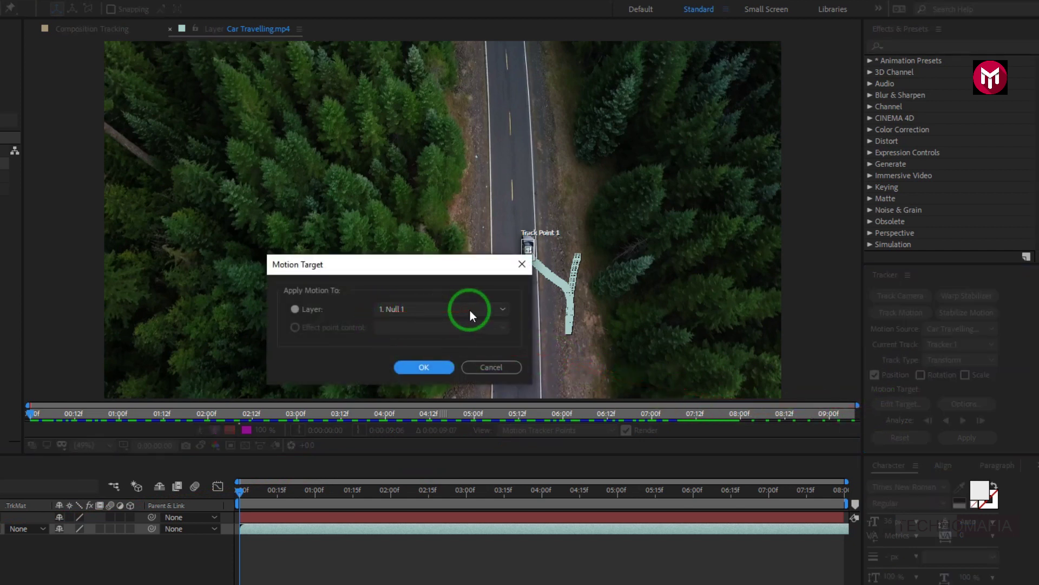
left_click(425, 367)
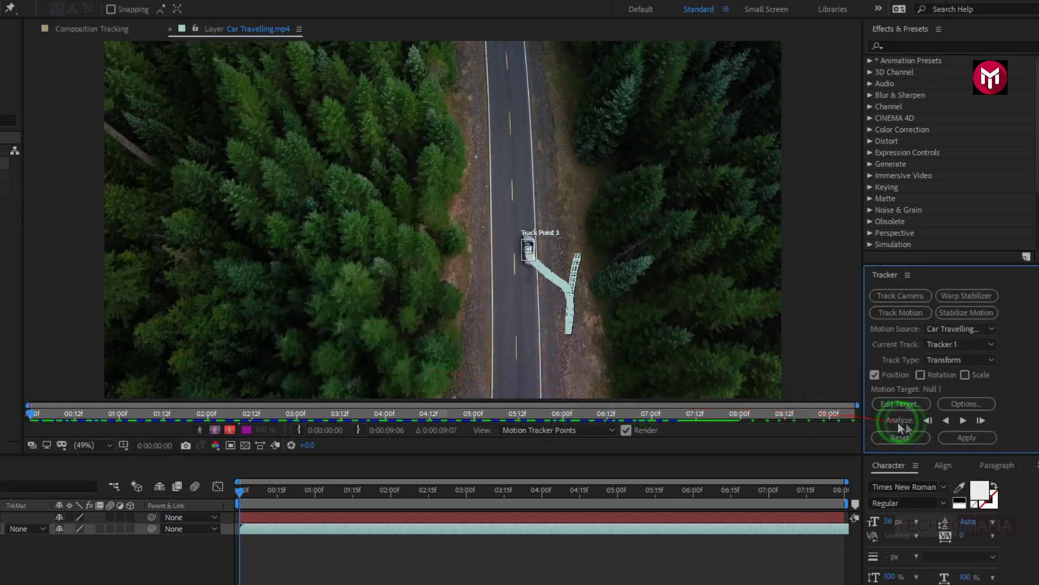
left_click(961, 439)
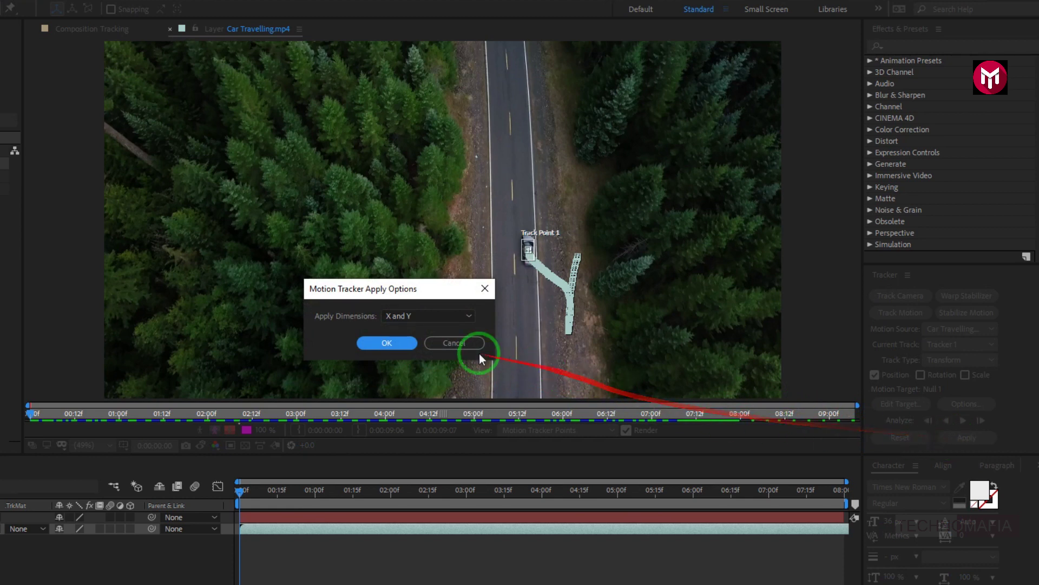
left_click(382, 340)
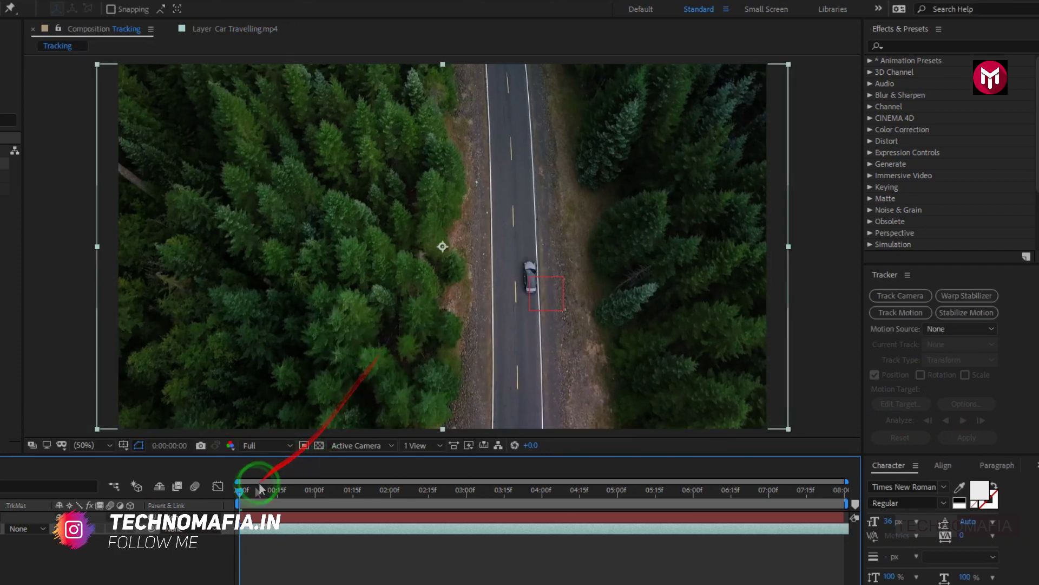
left_click_drag(244, 491, 453, 472)
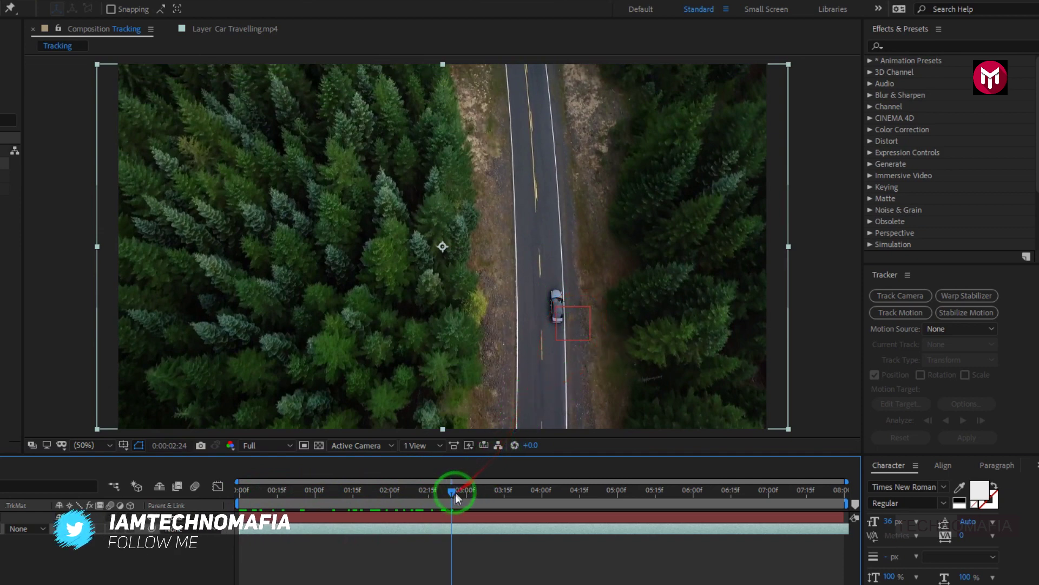
left_click_drag(452, 493, 662, 472)
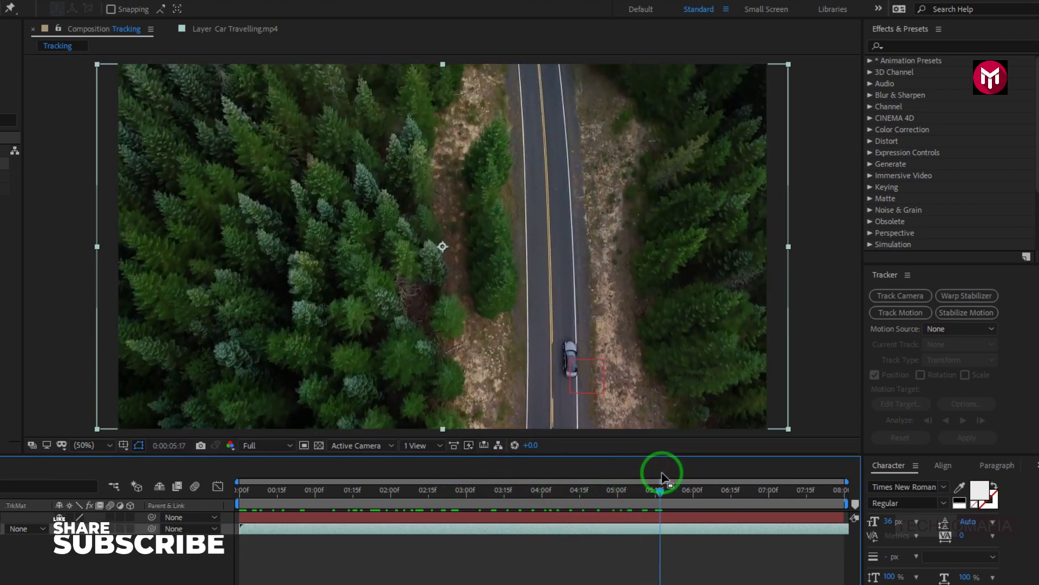
left_click(238, 492)
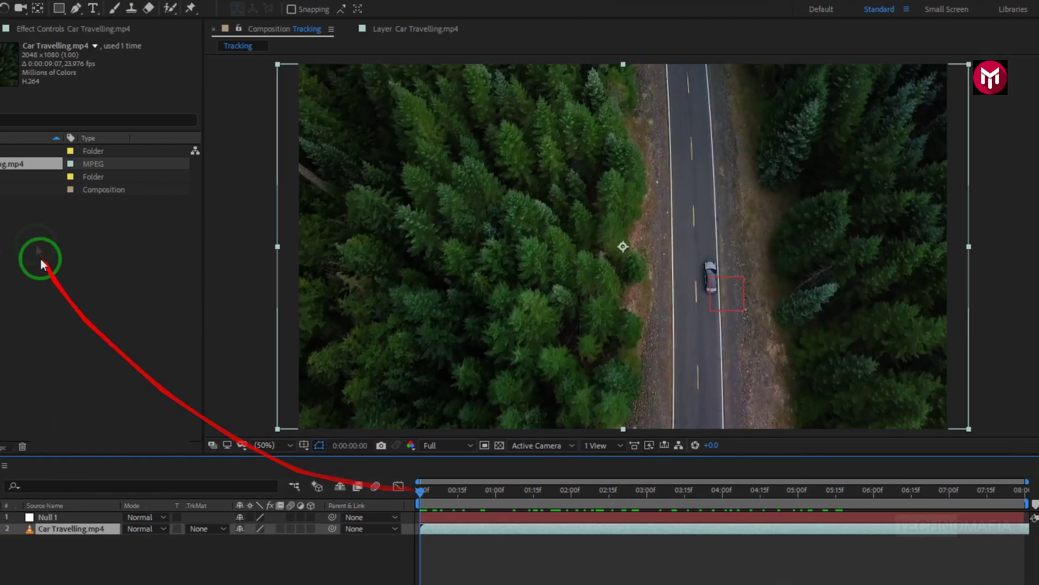
Drag Title 1 from Callout titles > Right into Tracking as layer 1 and view it at one second.
left_click(29, 168)
left_click(8, 151)
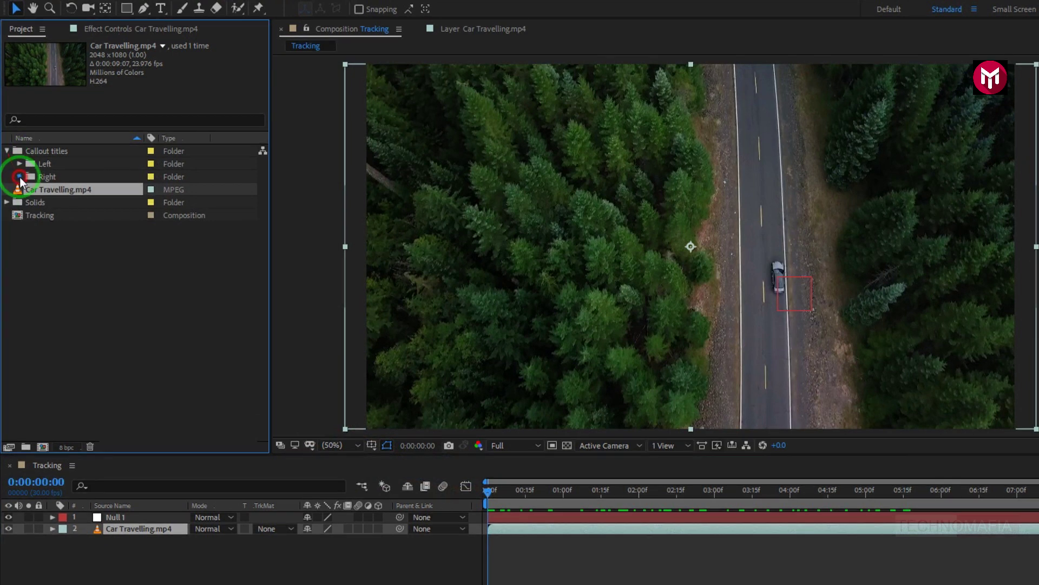
left_click(20, 176)
left_click_drag(50, 190, 158, 515)
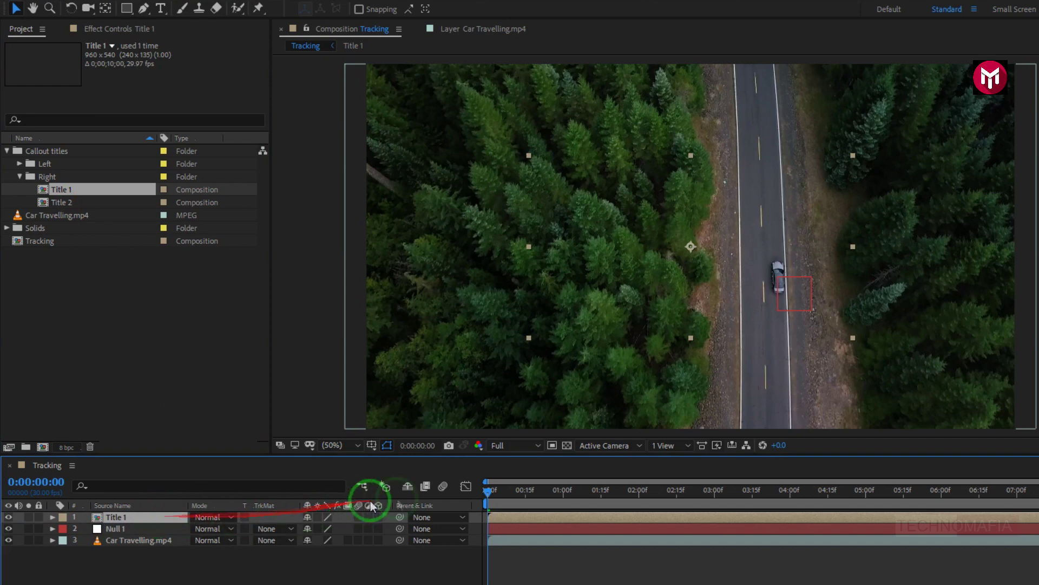
left_click_drag(492, 489, 567, 489)
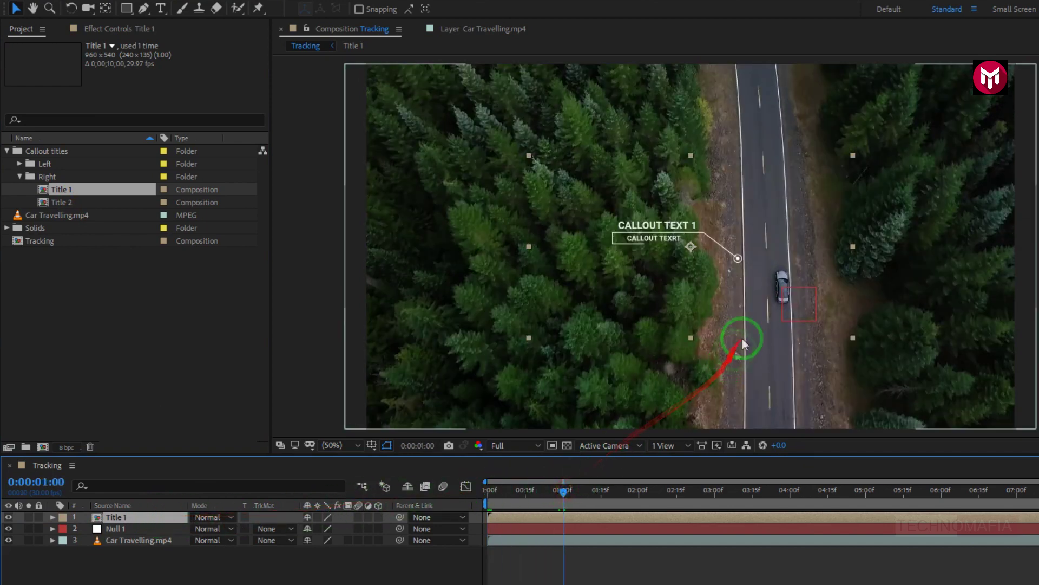
At 100% view, put the CALLOUT TEXT 1 line end on the car and scale Title 1 to 132%.
key("slash")
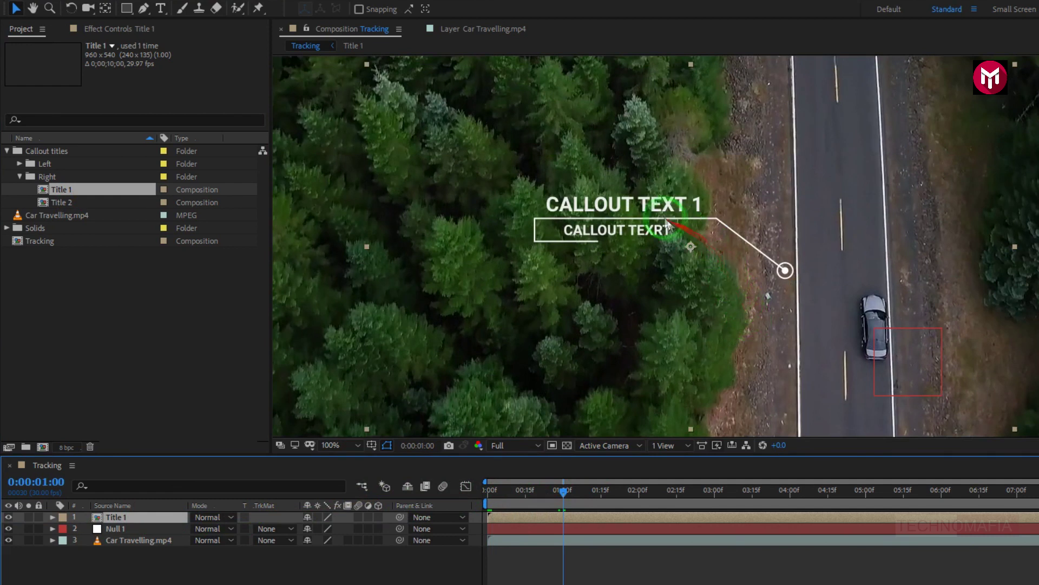
left_click_drag(665, 218, 752, 274)
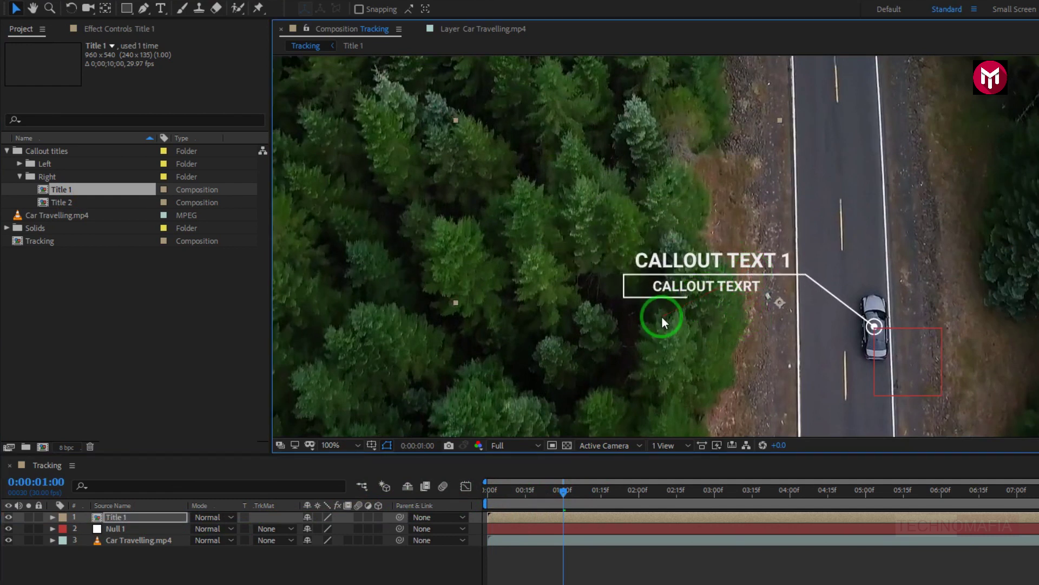
left_click(129, 517)
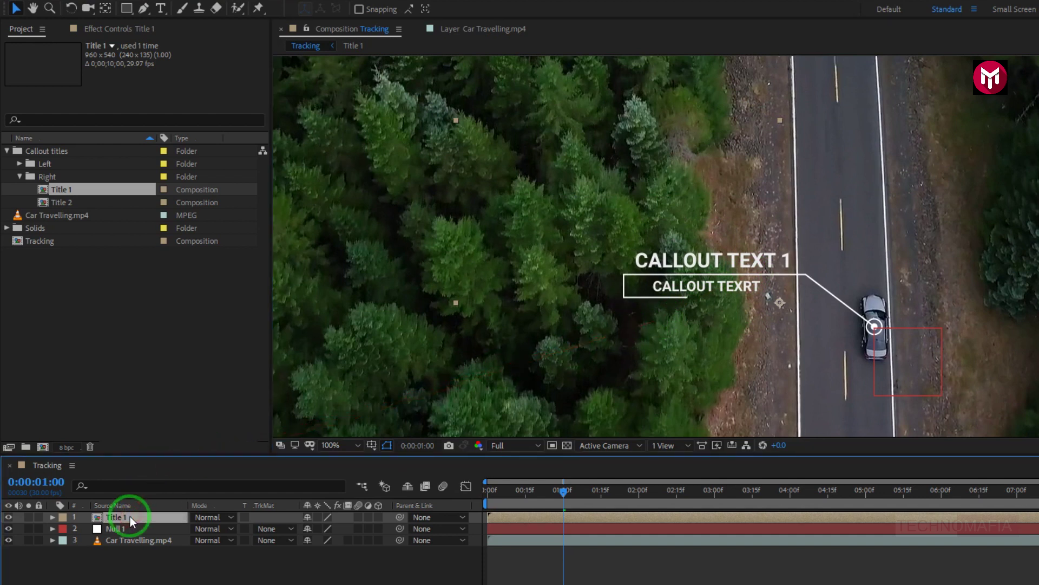
key("s")
left_click(337, 529)
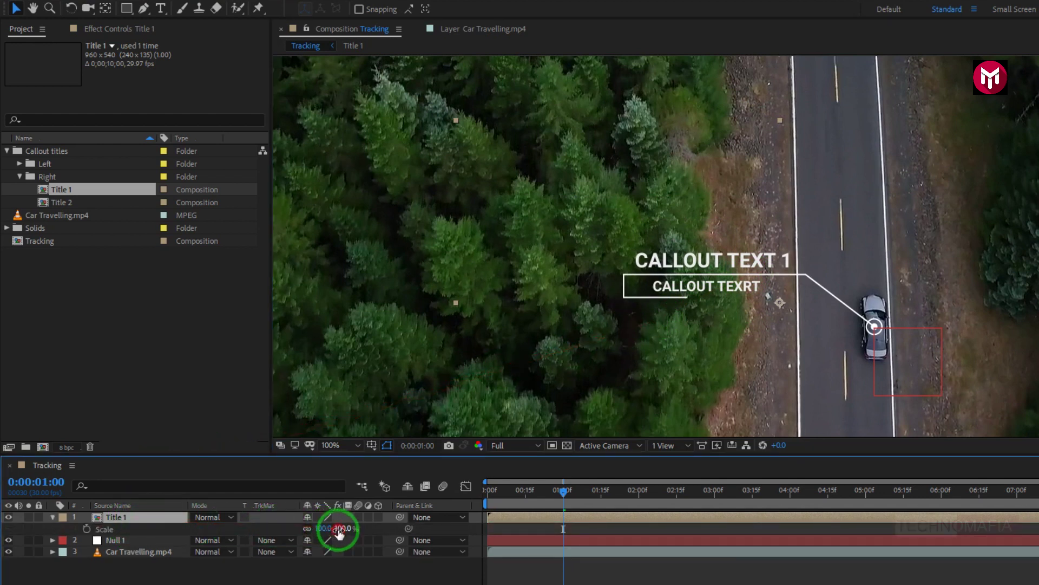
left_click_drag(340, 533, 364, 539)
left_click_drag(756, 269, 729, 264)
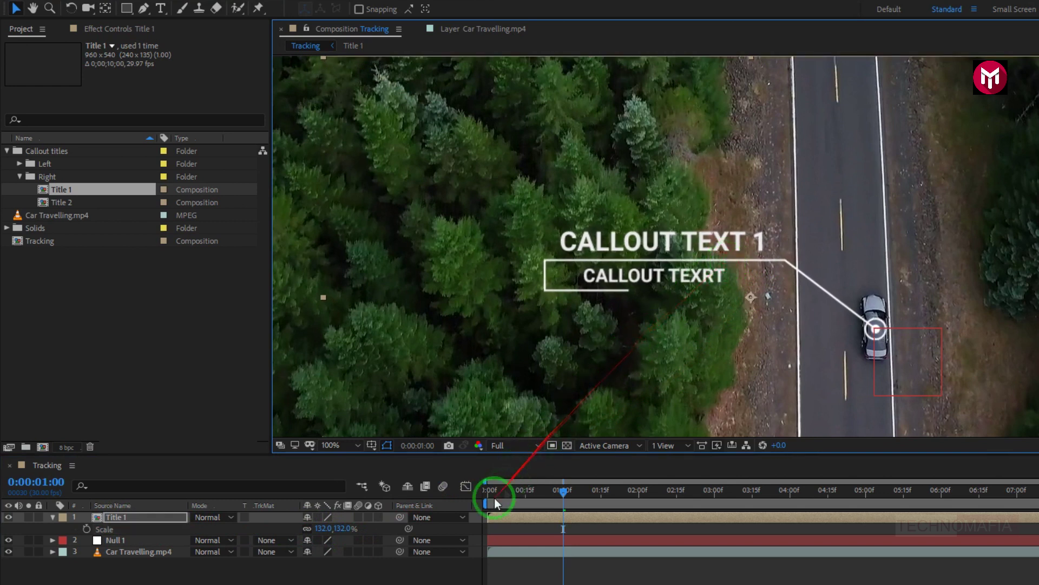
Set Title 1's parent to Null 1, then preview from frame 0 to see it follow the car.
left_click(437, 517)
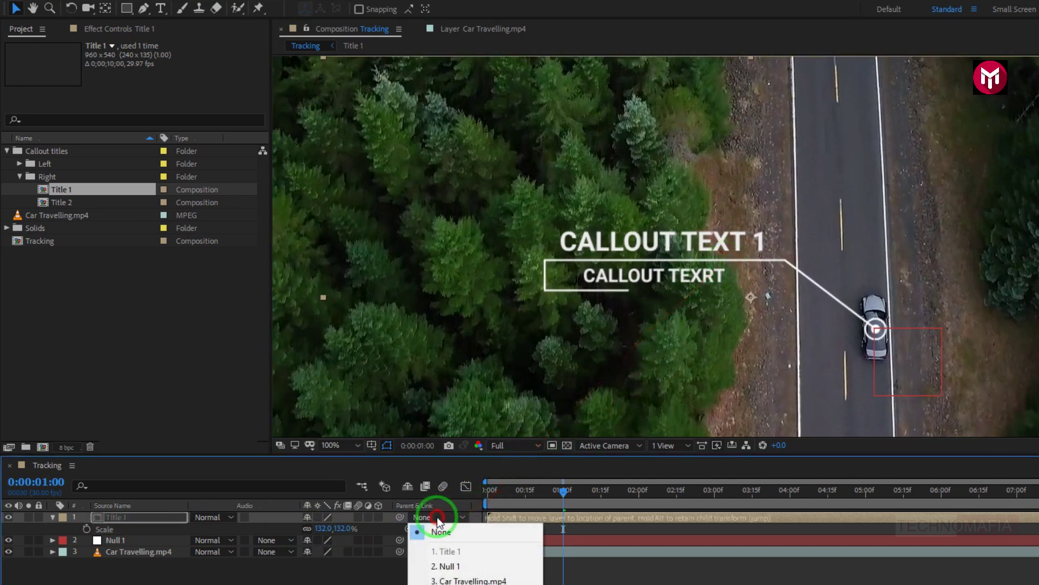
left_click(437, 565)
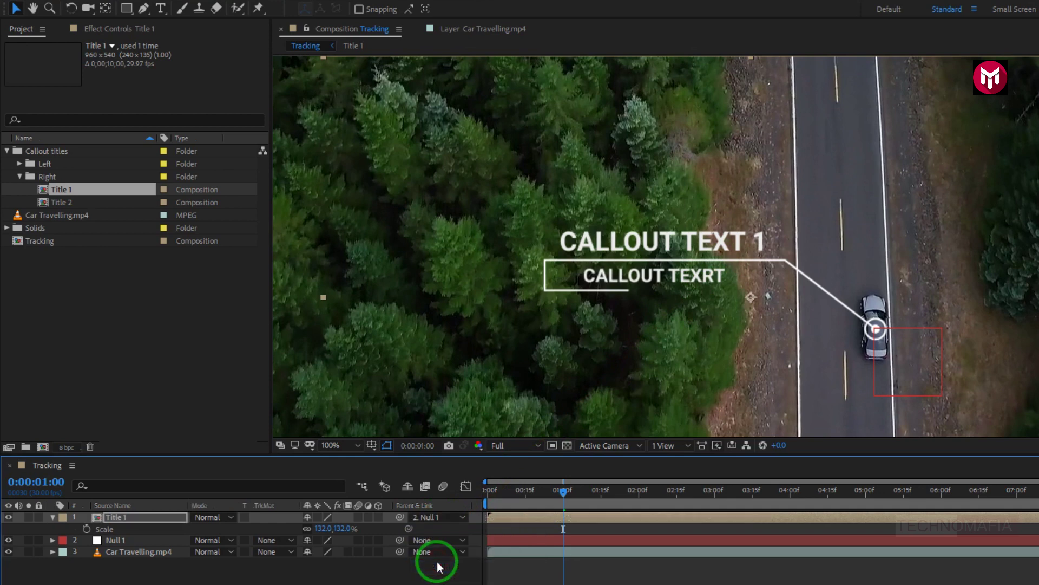
left_click(488, 494)
scroll(534, 294, "down", 2)
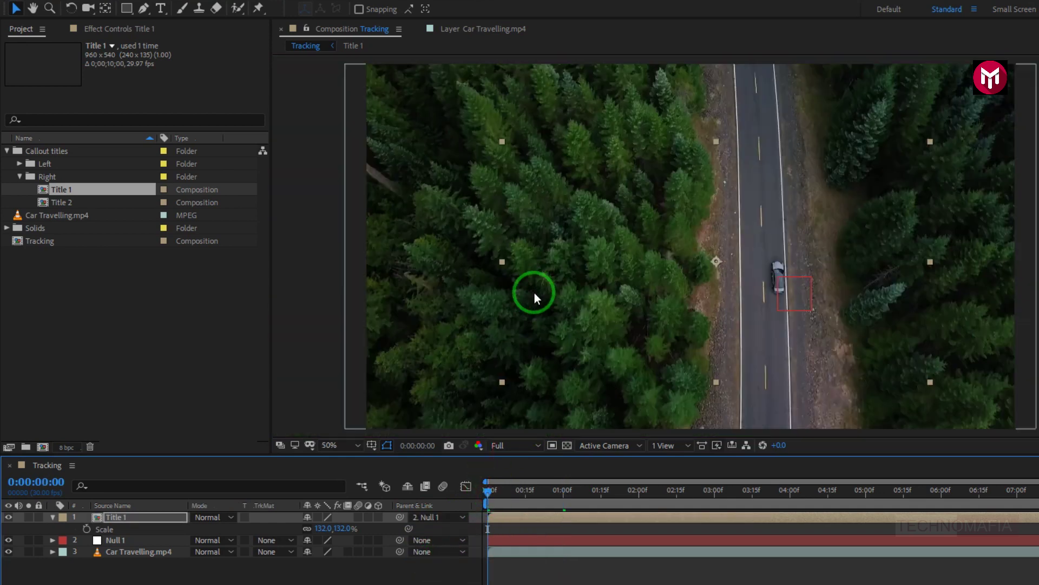
key("space")
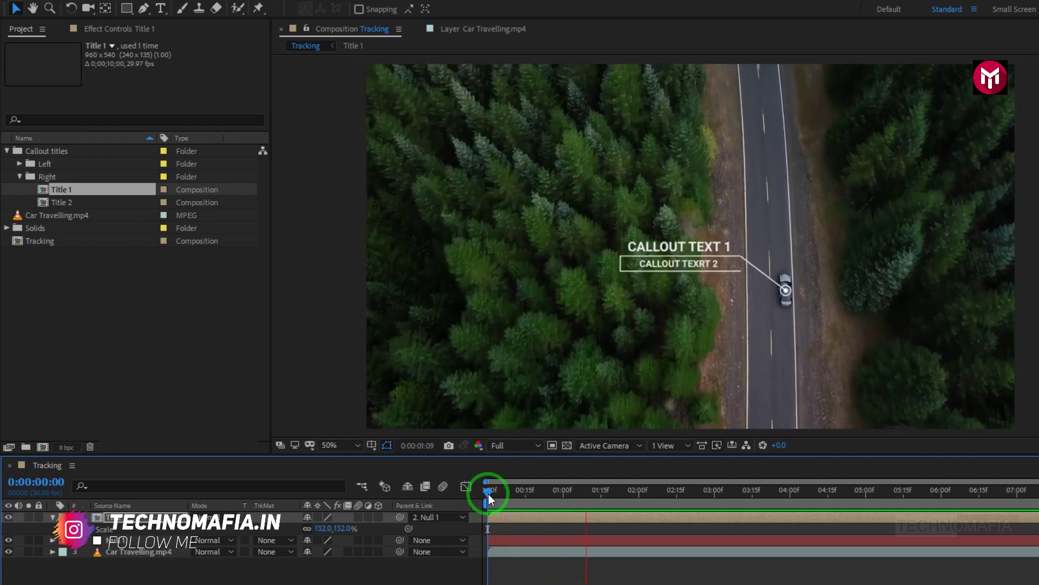